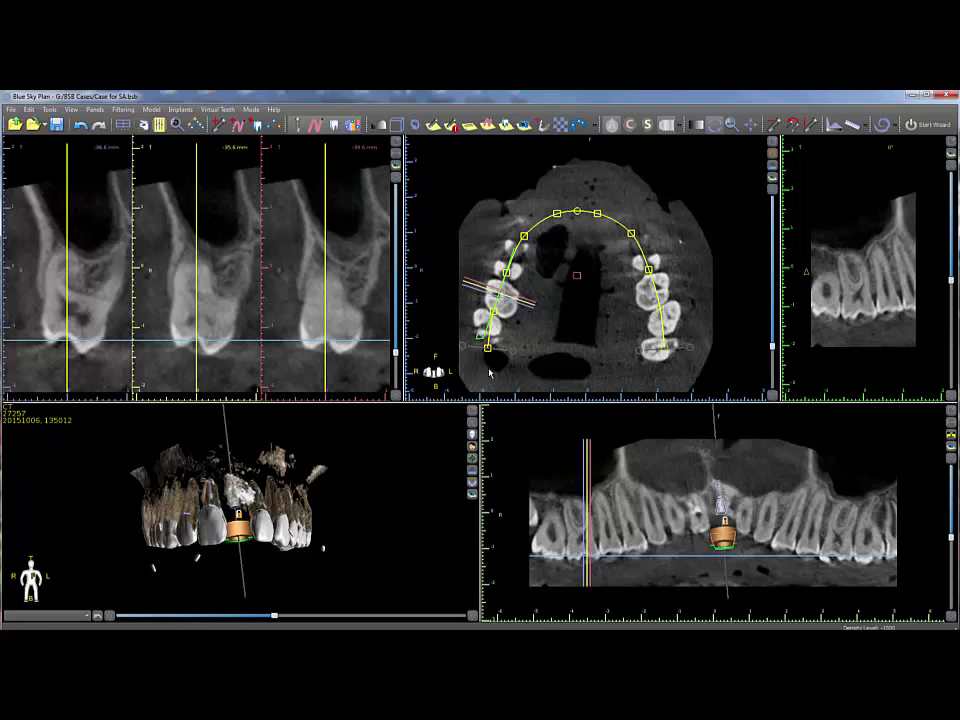
Pick Pt Scan App.dcm through File > Import Scan Appliance and load it
{"action": "left_click", "coordinate": [13, 109]}
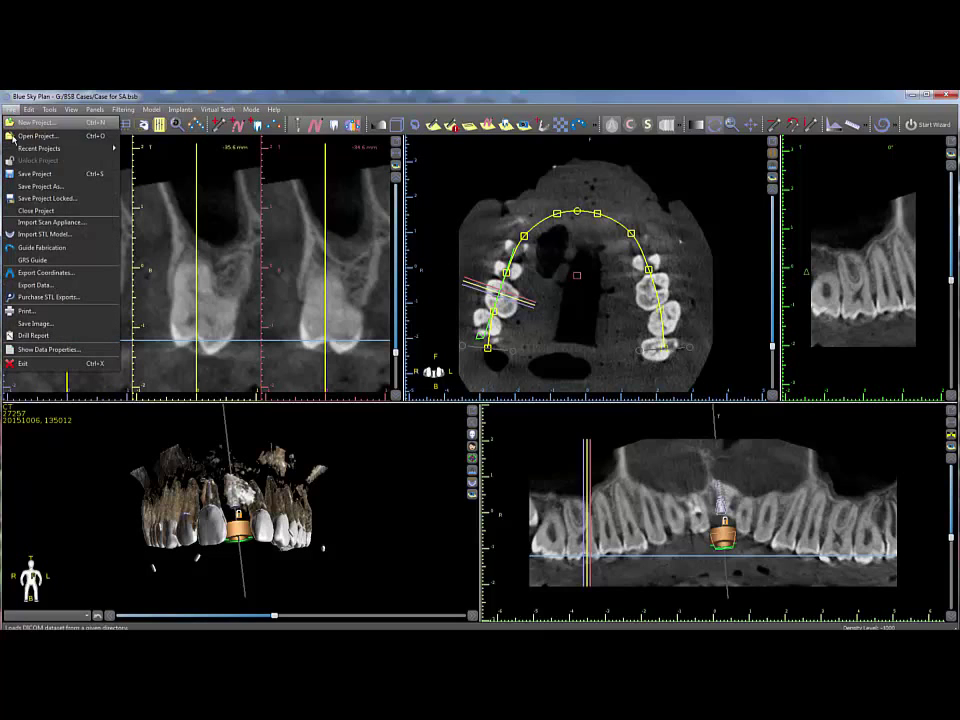
{"action": "left_click", "coordinate": [22, 163]}
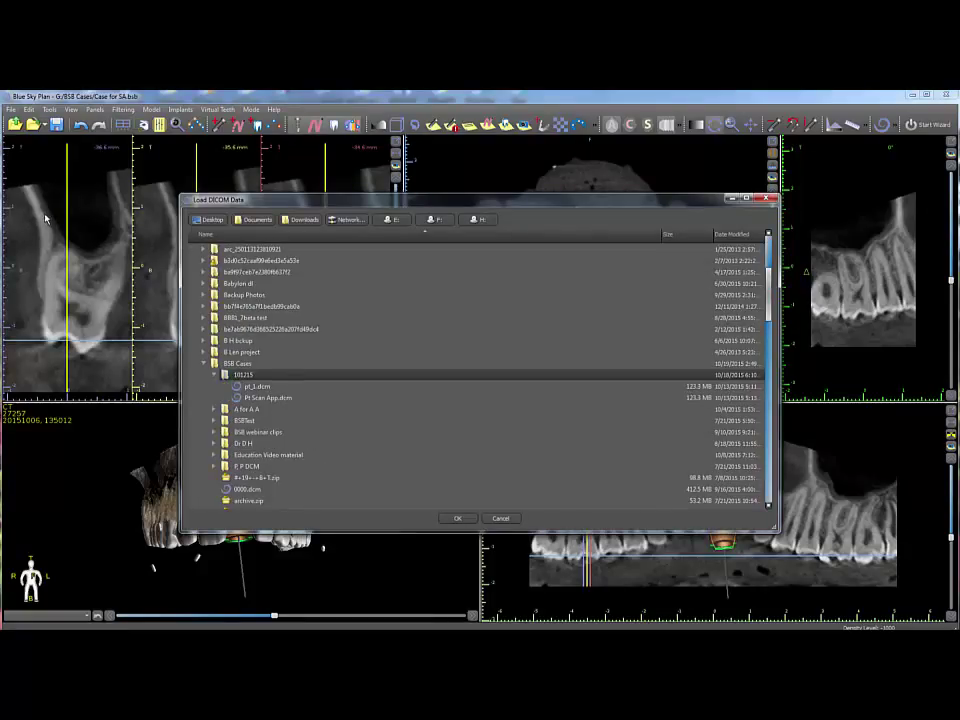
{"action": "left_click", "coordinate": [268, 398]}
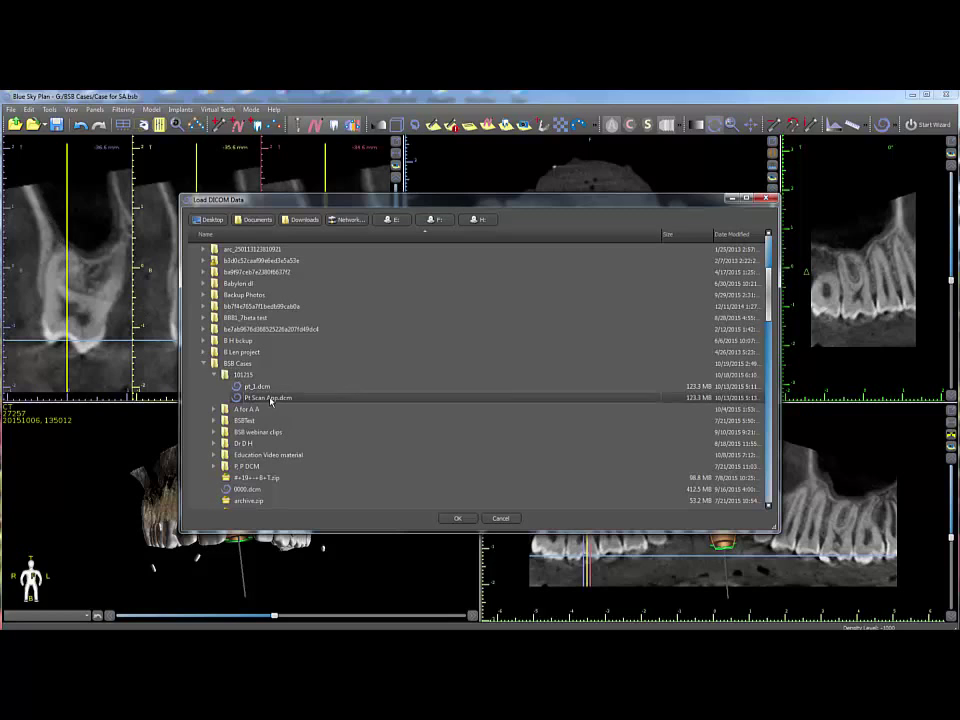
{"action": "left_click", "coordinate": [455, 518]}
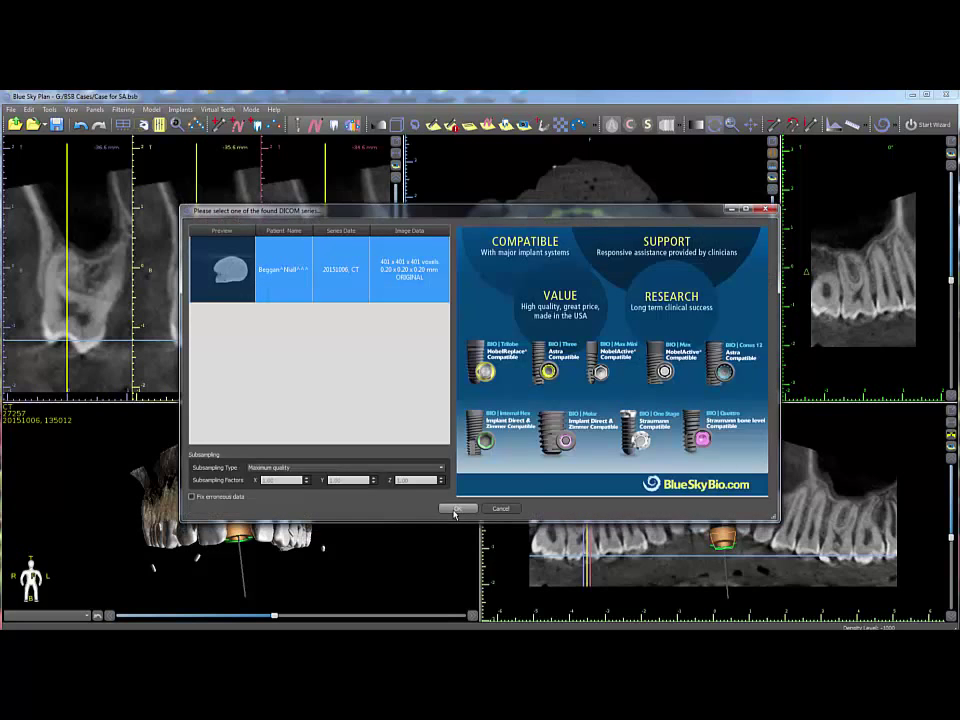
Accept the found DICOM series and trim the volume's top edge to Max Z 257
{"action": "left_click", "coordinate": [455, 509]}
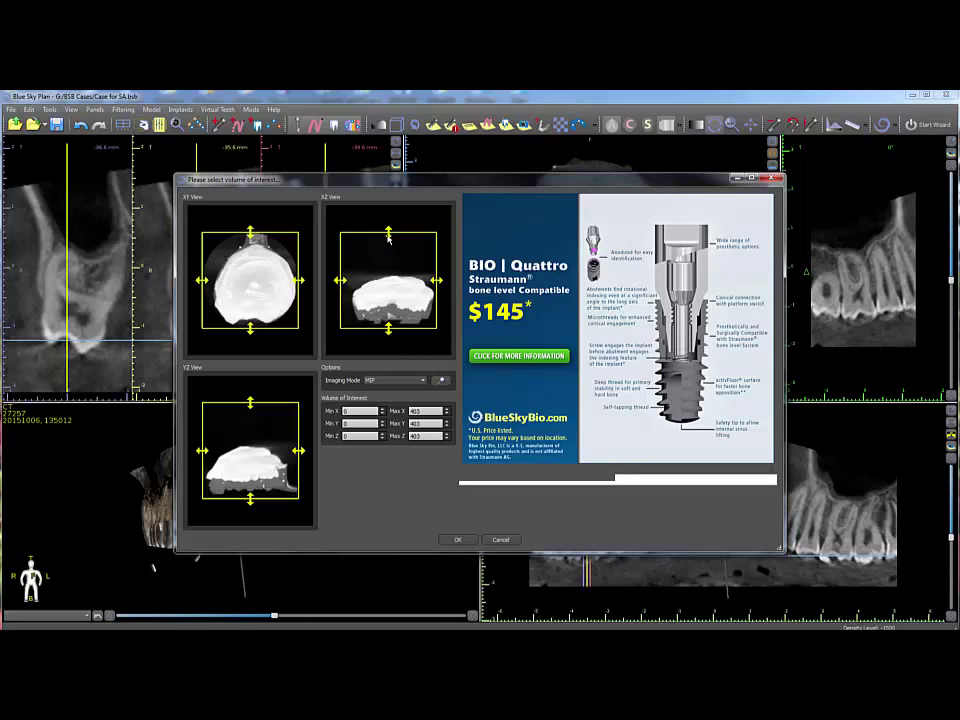
{"action": "left_click_drag", "start_coordinate": [388, 232], "coordinate": [388, 268]}
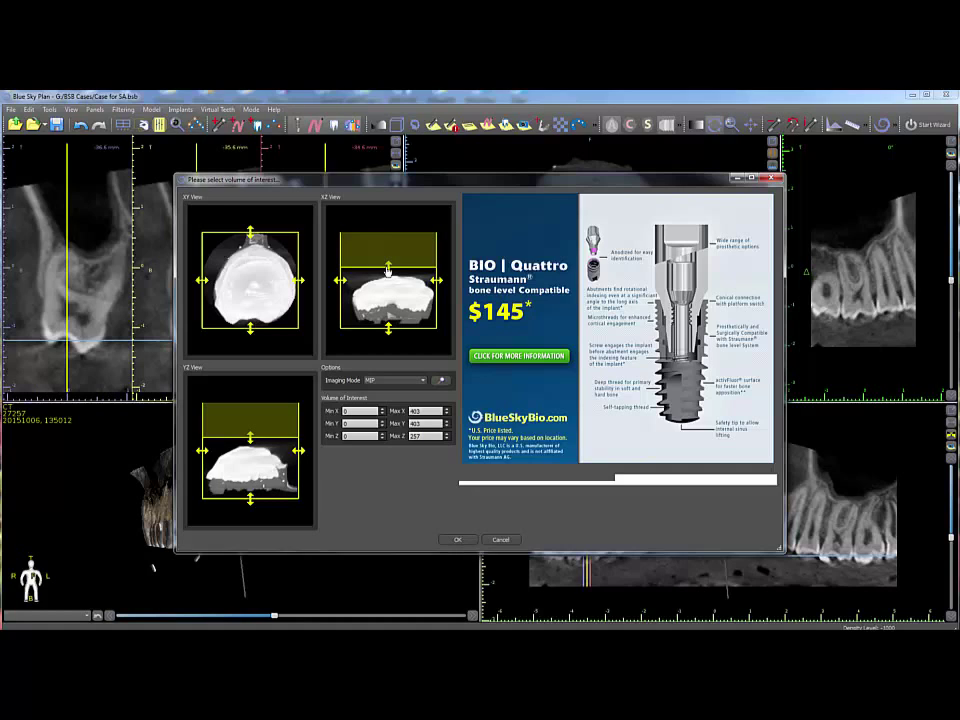
{"action": "left_click", "coordinate": [451, 540]}
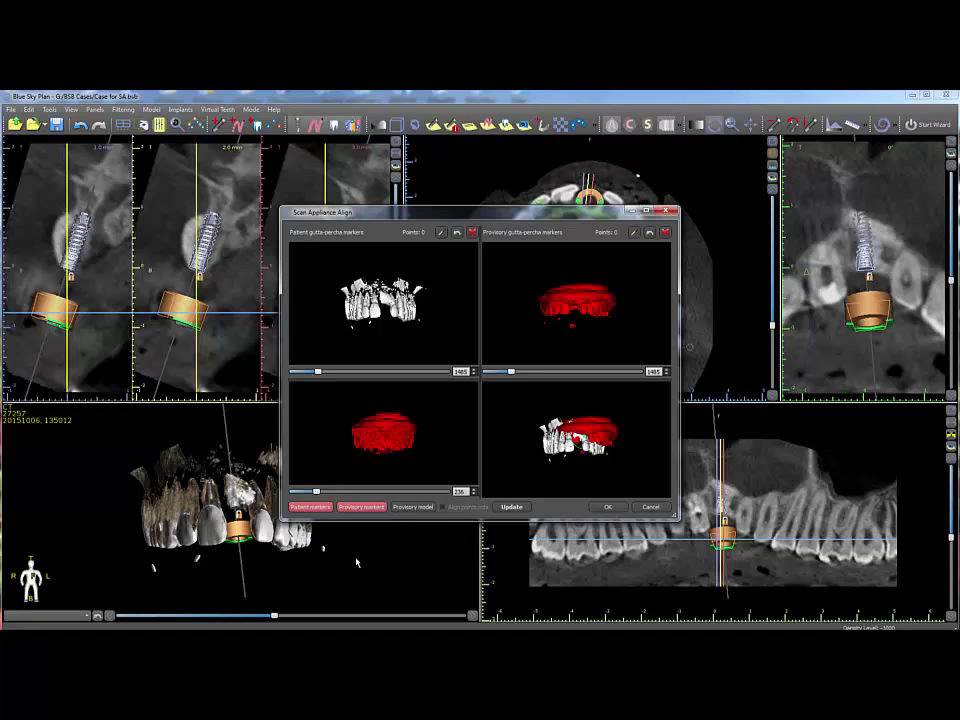
Raise the density threshold on both red appliance models and maximize the Scan Appliance Align window
{"action": "left_click_drag", "start_coordinate": [316, 493], "coordinate": [341, 493]}
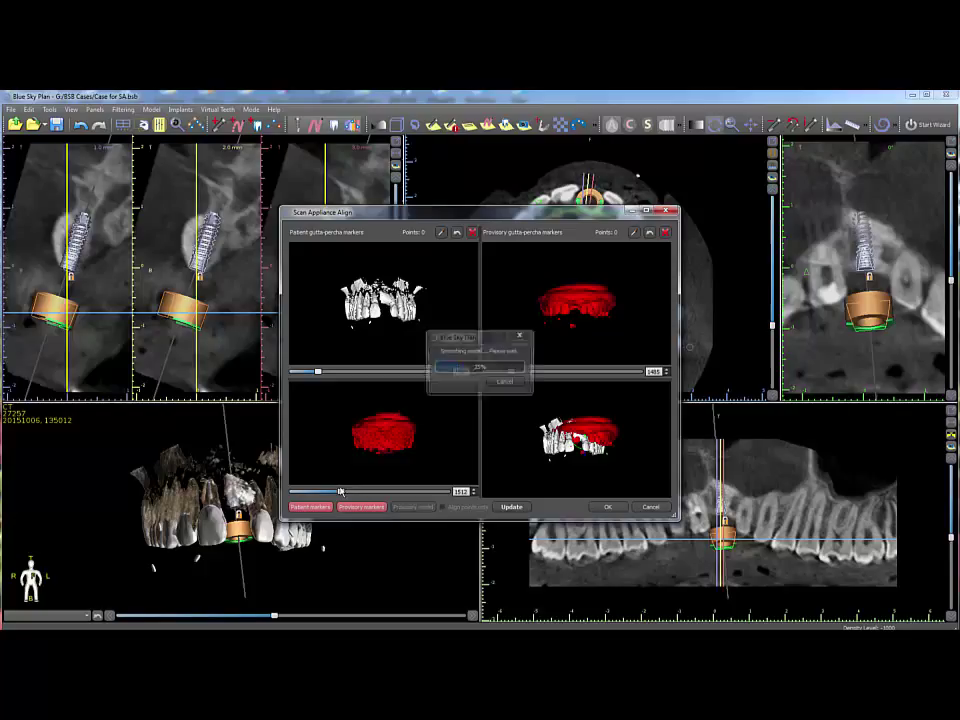
{"action": "left_click_drag", "start_coordinate": [511, 371], "coordinate": [520, 371]}
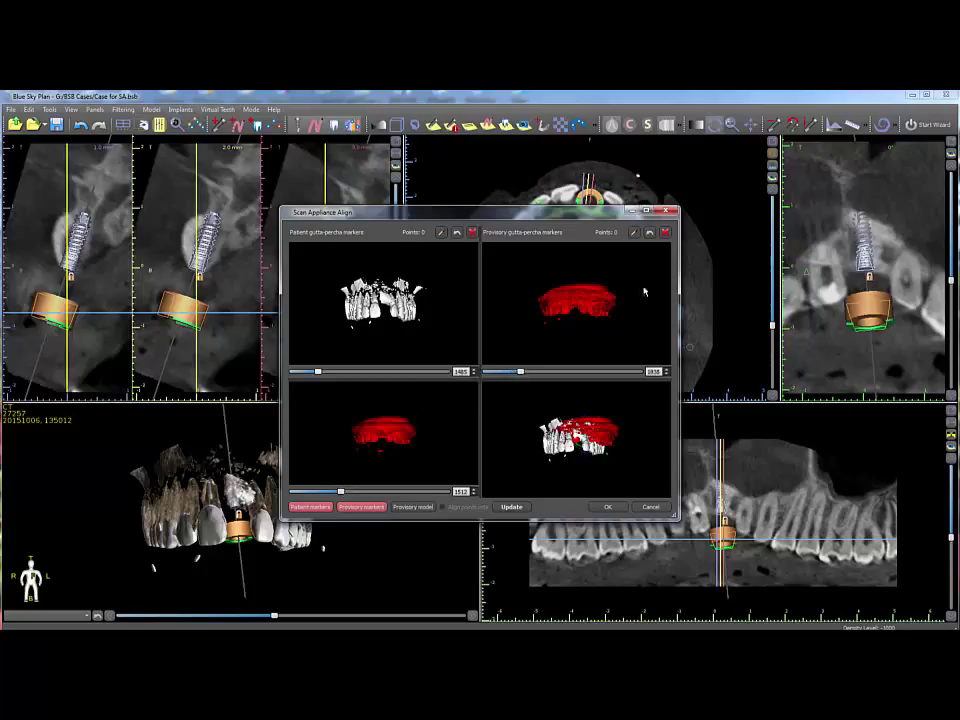
{"action": "left_click", "coordinate": [646, 212]}
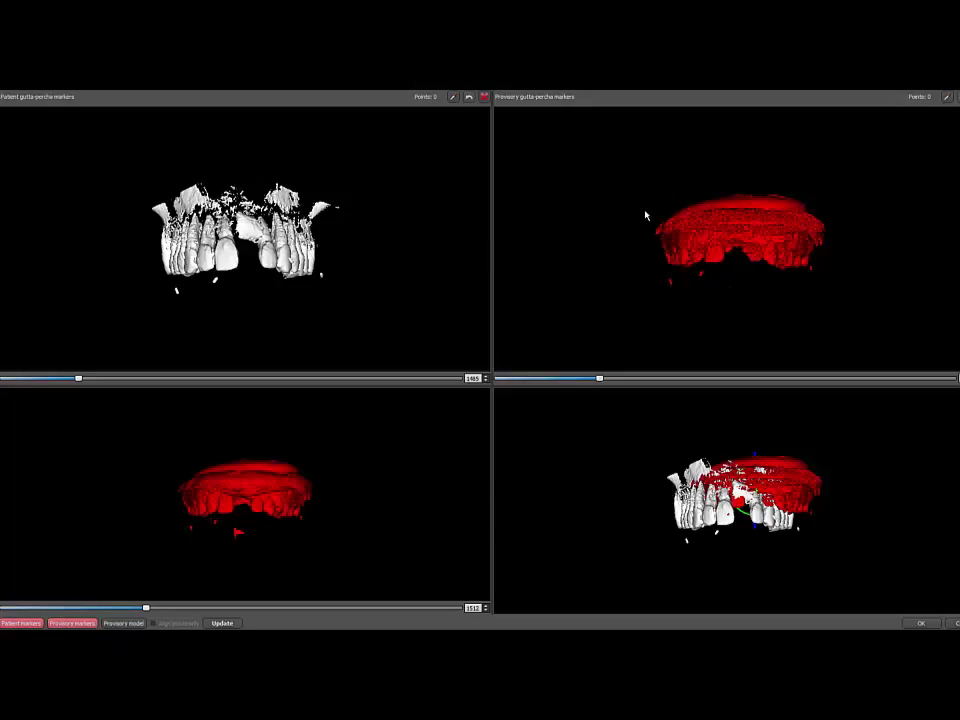
Place five gutta-percha markers on matching spots of the patient and appliance models
{"action": "left_click", "coordinate": [453, 98]}
{"action": "left_click", "coordinate": [214, 282]}
{"action": "left_click", "coordinate": [321, 275]}
{"action": "left_click_drag", "start_coordinate": [313, 296], "coordinate": [314, 349]}
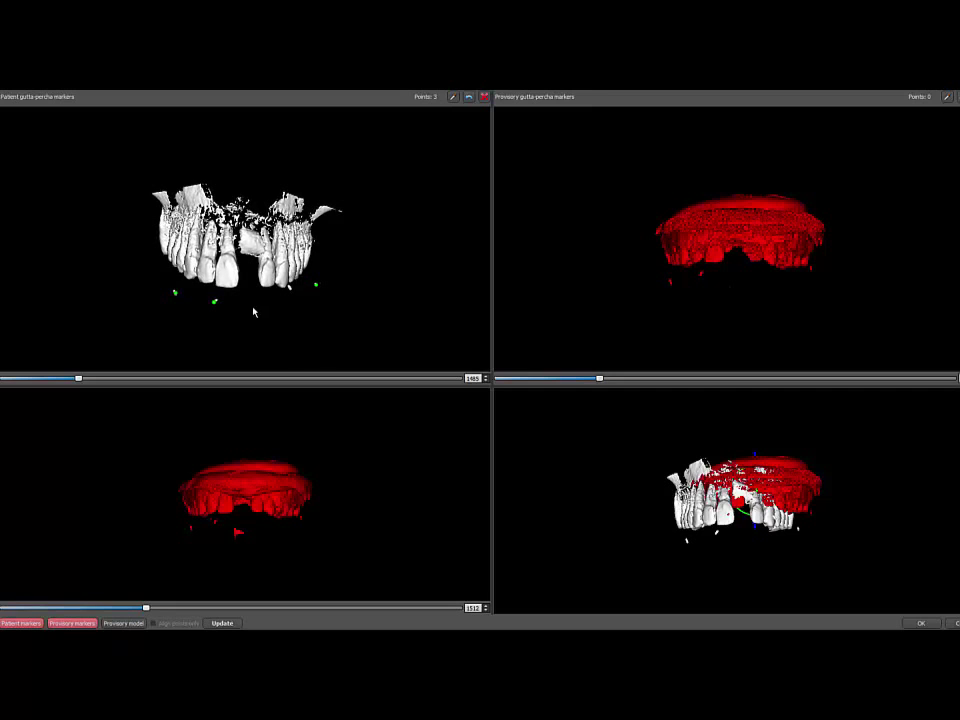
{"action": "left_click_drag", "start_coordinate": [253, 313], "coordinate": [235, 345]}
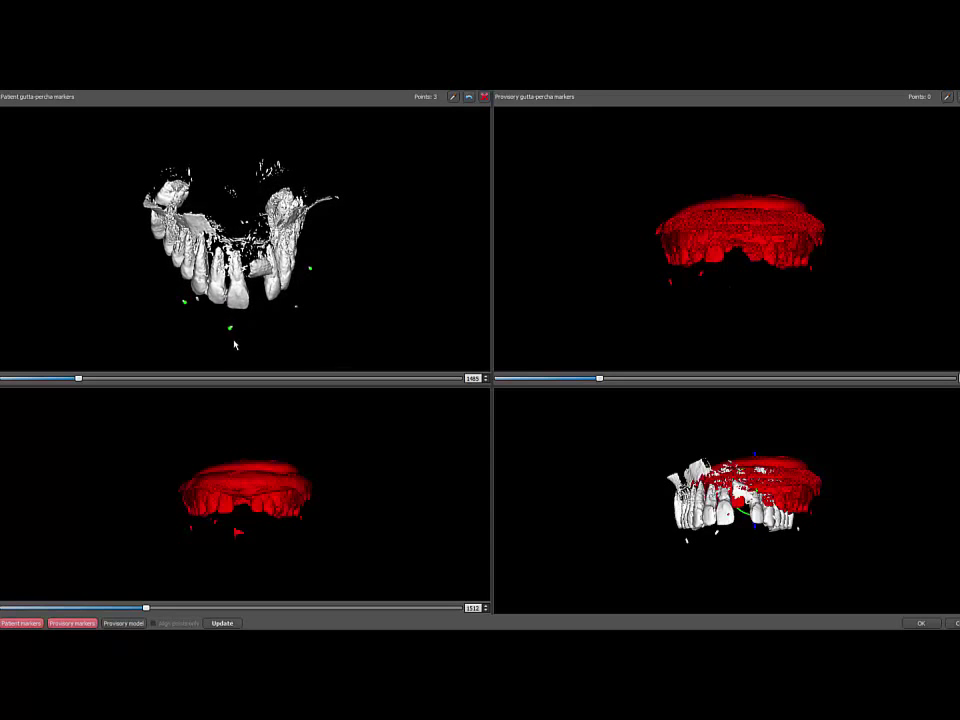
{"action": "left_click", "coordinate": [453, 97]}
{"action": "left_click", "coordinate": [197, 298]}
{"action": "left_click", "coordinate": [295, 306]}
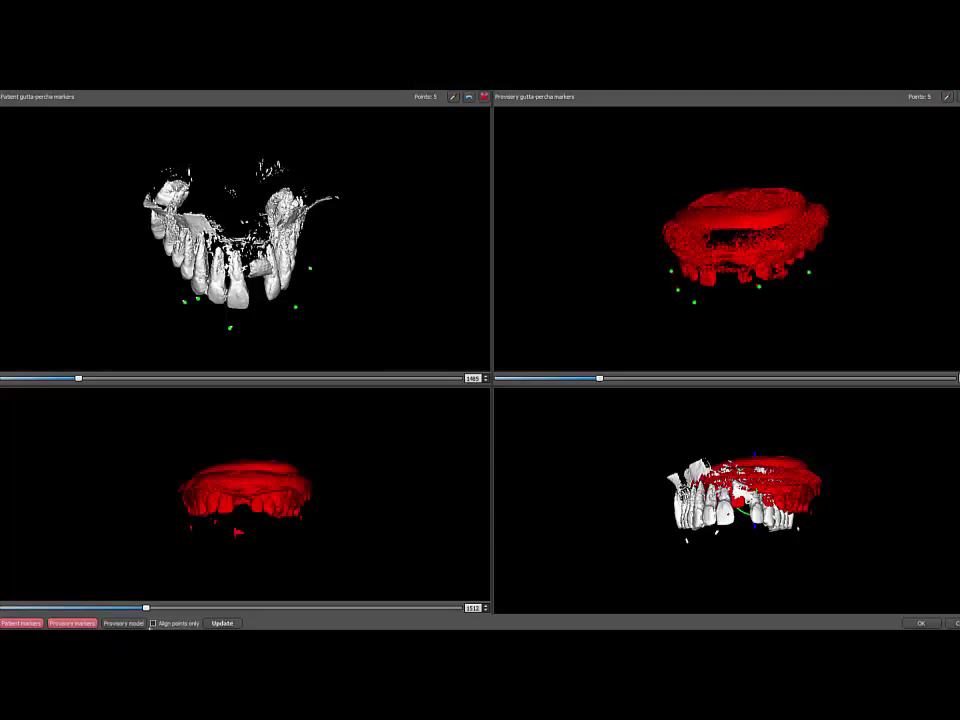
Align using the marker points only, update, and accept the result
{"action": "left_click", "coordinate": [153, 623]}
{"action": "left_click", "coordinate": [230, 624]}
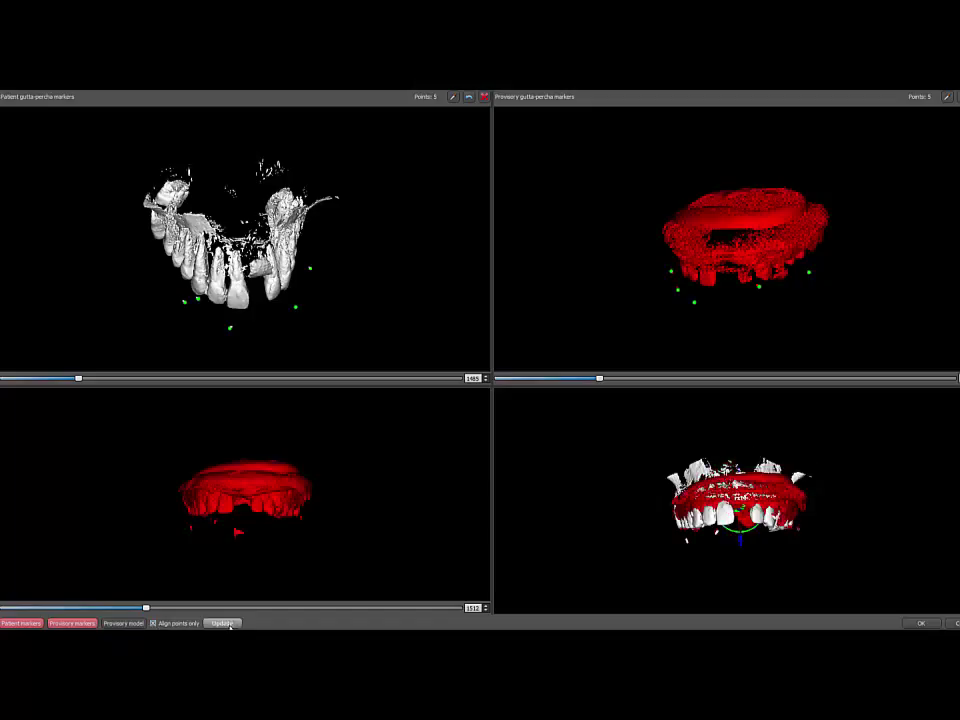
{"action": "left_click", "coordinate": [924, 622]}
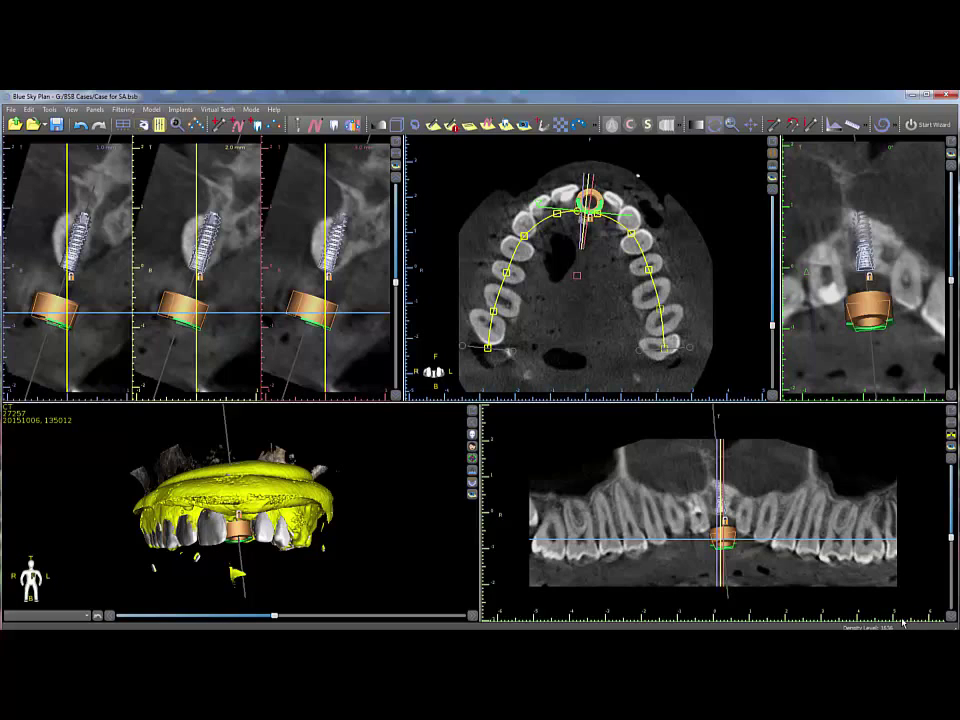
After the transform finishes, bring up the Surfaces list showing the Scan Appliance Model STL
{"action": "mouse_move", "coordinate": [872, 628]}
{"action": "double_click", "coordinate": [242, 474]}
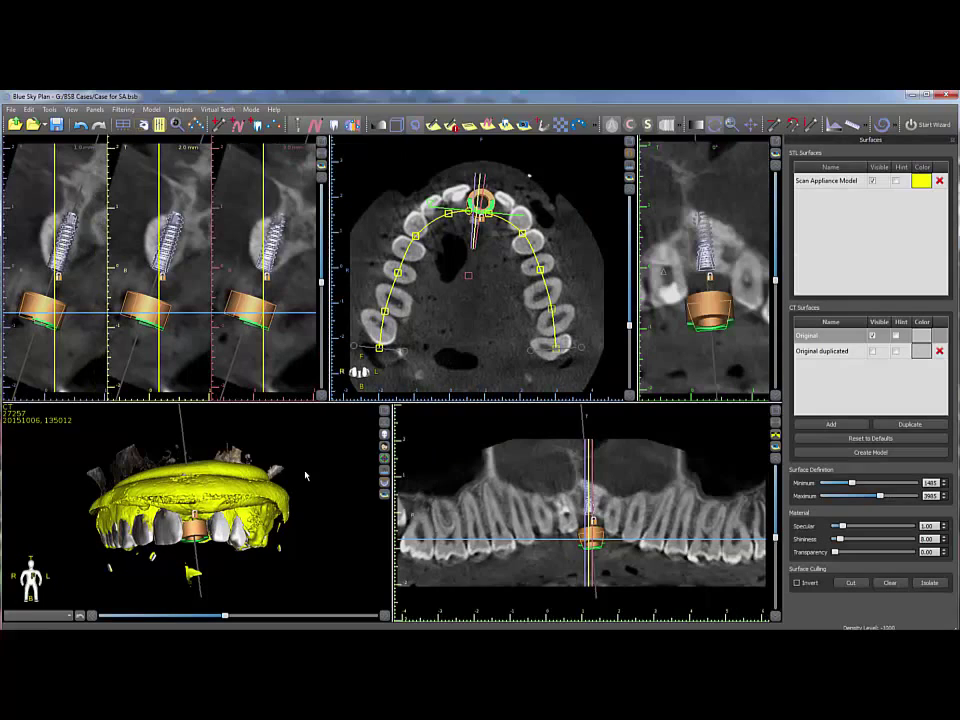
Turn on the Hint outline for Scan Appliance Model and move the cross-section to the left premolar
{"action": "left_click", "coordinate": [872, 182]}
{"action": "left_click", "coordinate": [872, 182]}
{"action": "left_click", "coordinate": [896, 182]}
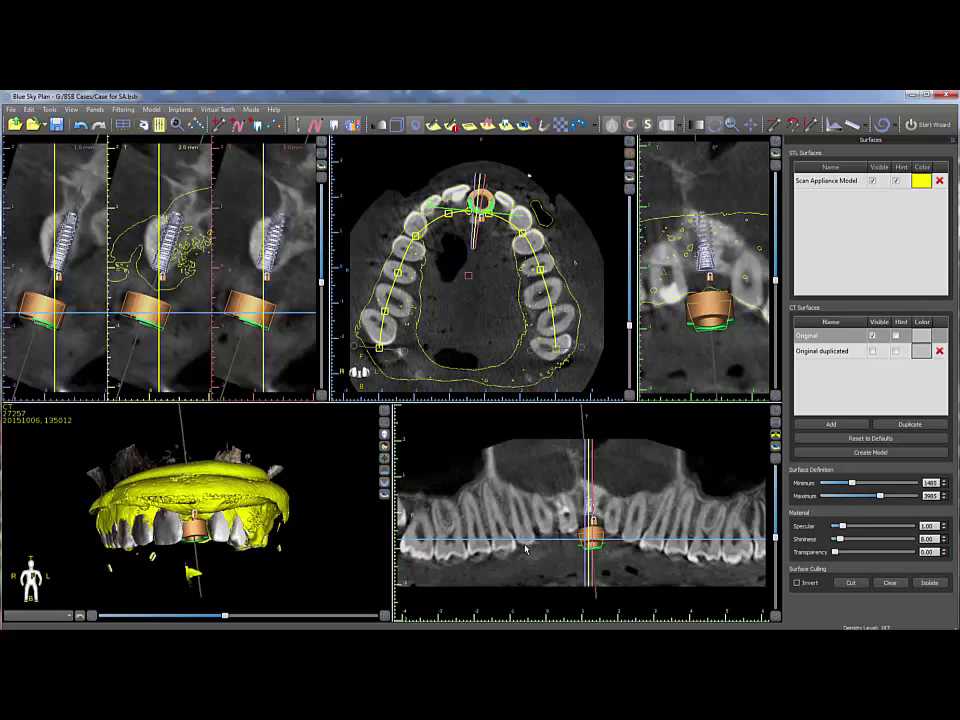
{"action": "left_click", "coordinate": [483, 543]}
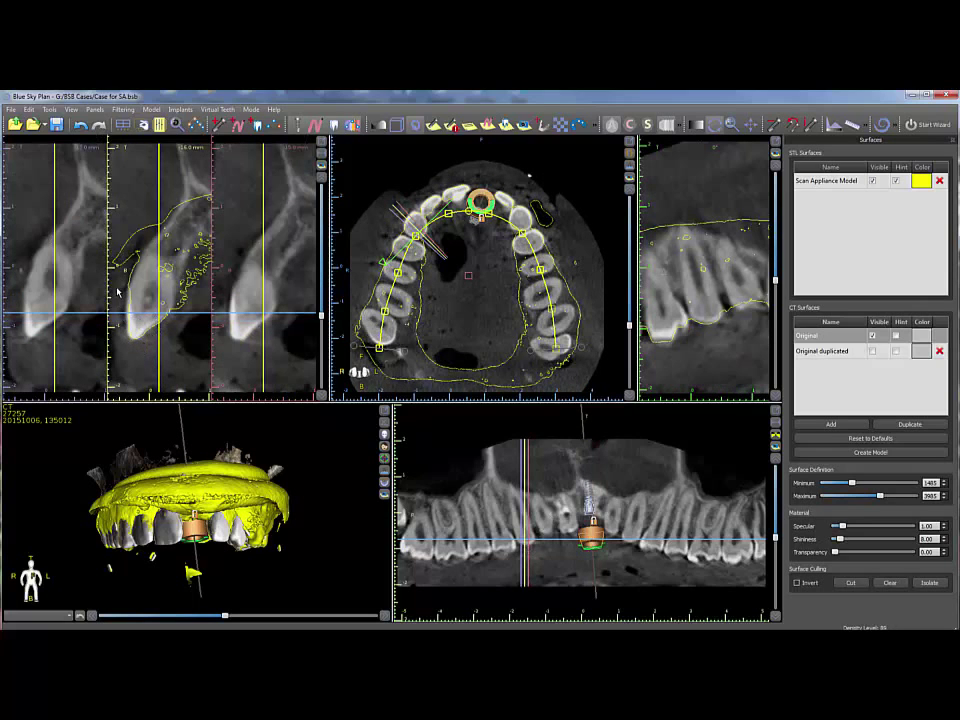
Recolour the Scan Appliance Model surface light blue
{"action": "left_click", "coordinate": [921, 181]}
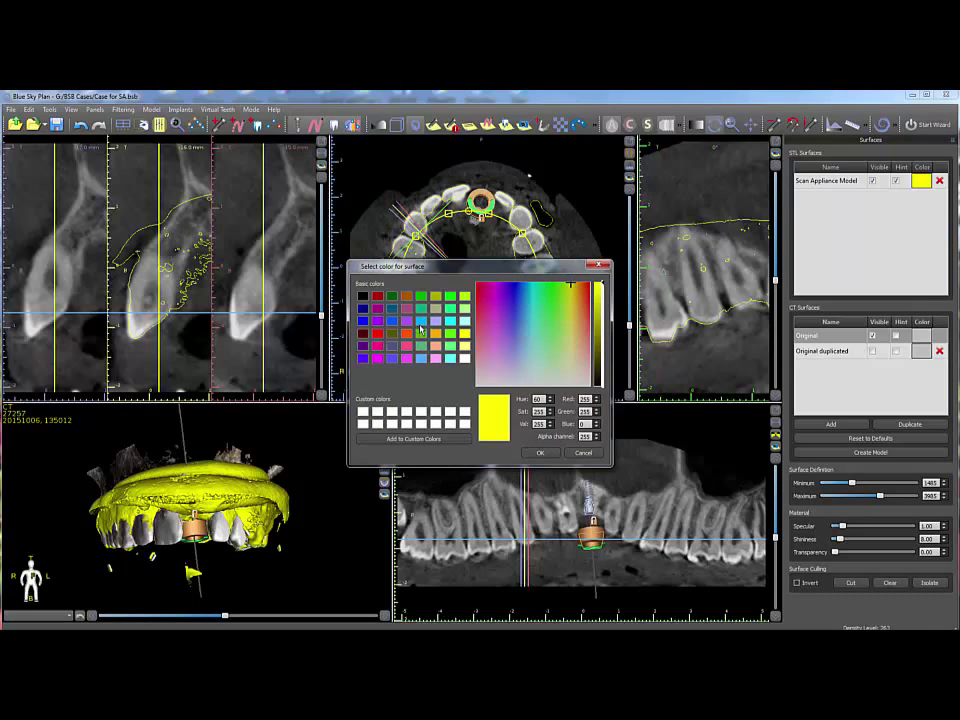
{"action": "left_click", "coordinate": [421, 321]}
{"action": "left_click", "coordinate": [540, 452]}
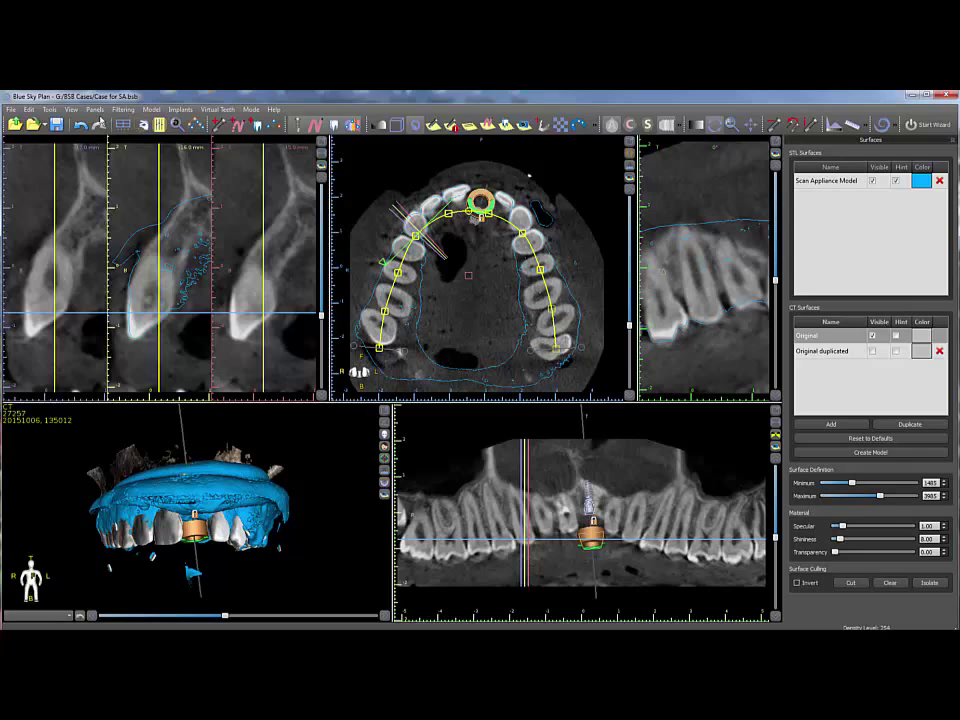
From the Model Manipulation panel, start aligning the Scan appliance model
{"action": "left_click", "coordinate": [95, 109]}
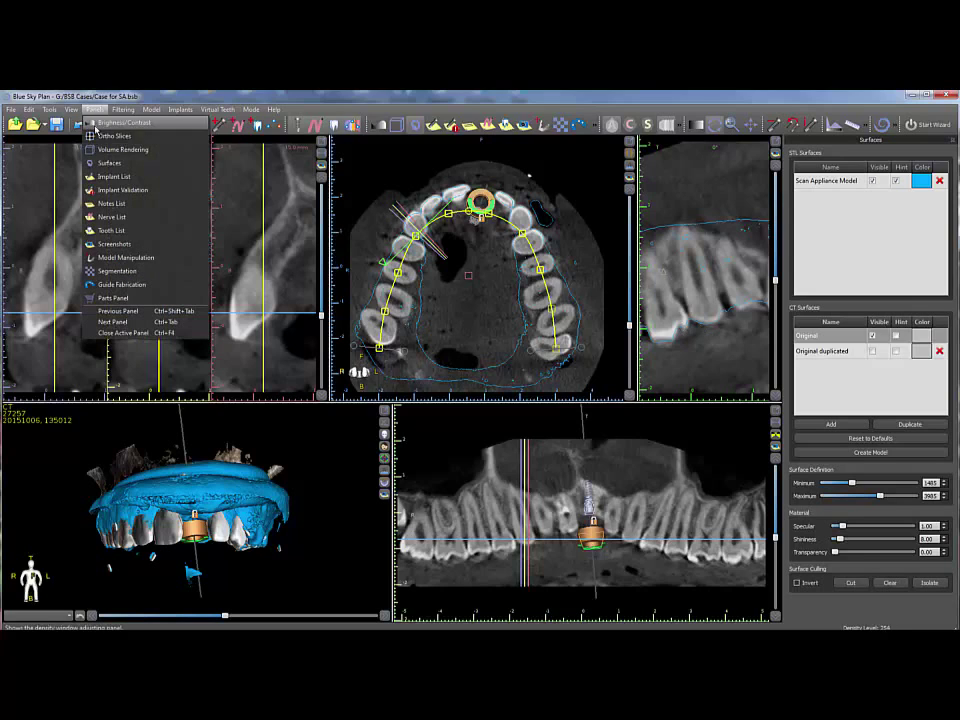
{"action": "left_click", "coordinate": [125, 258]}
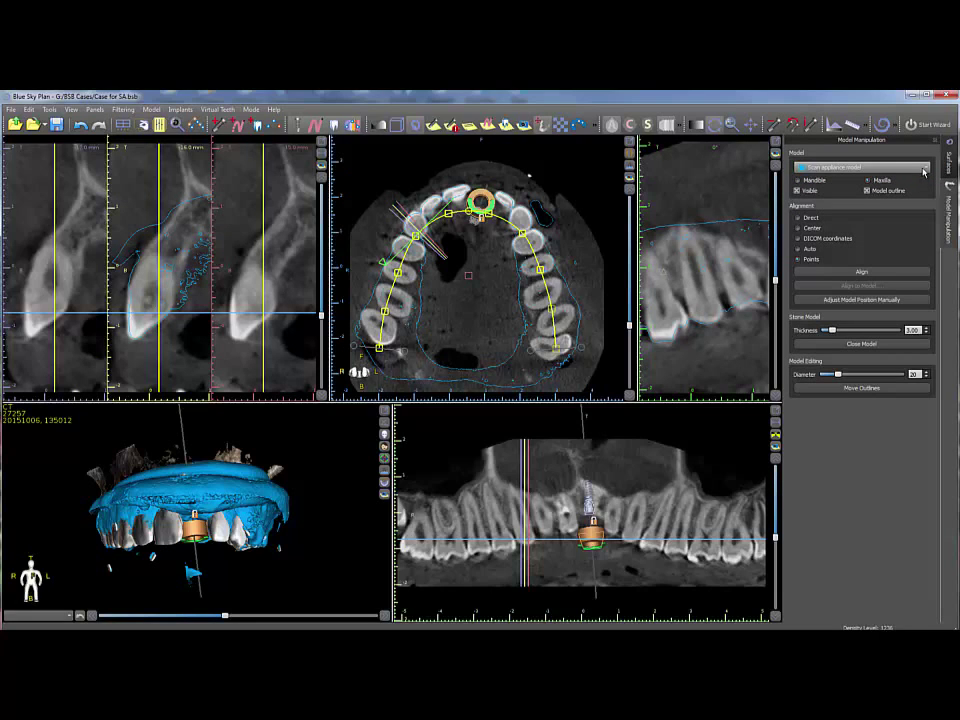
{"action": "left_click", "coordinate": [849, 272]}
{"action": "left_click", "coordinate": [849, 272]}
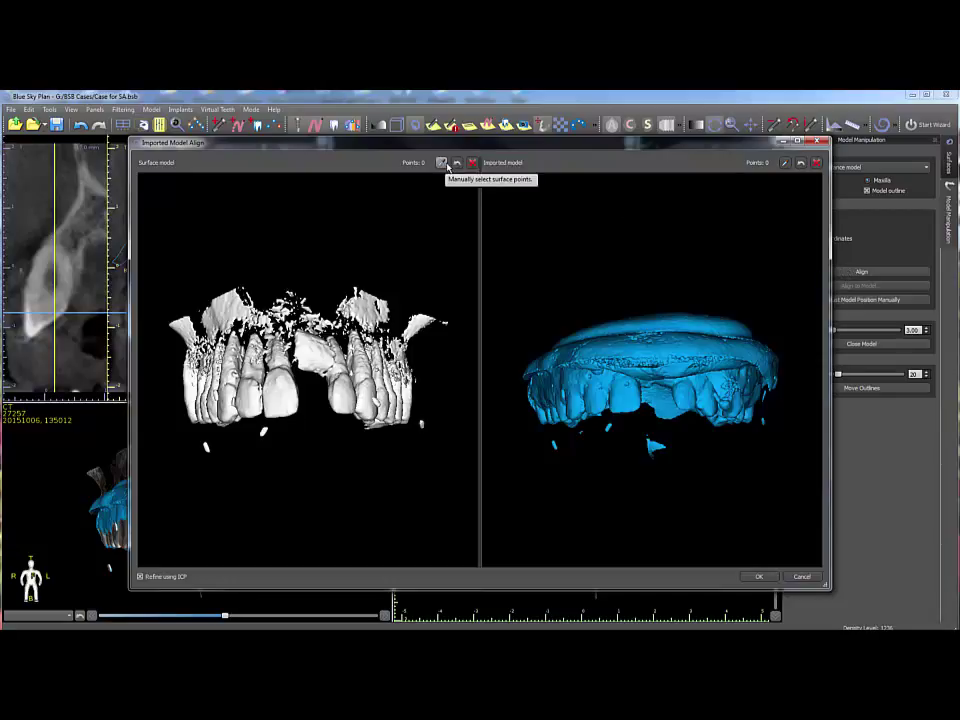
Place matching points on the white CT surface and blue appliance, then apply the alignment
{"action": "left_click", "coordinate": [442, 163]}
{"action": "left_click", "coordinate": [206, 447]}
{"action": "left_click", "coordinate": [264, 432]}
{"action": "left_click", "coordinate": [421, 425]}
{"action": "left_click_drag", "start_coordinate": [421, 425], "coordinate": [380, 452]}
{"action": "left_click", "coordinate": [380, 449]}
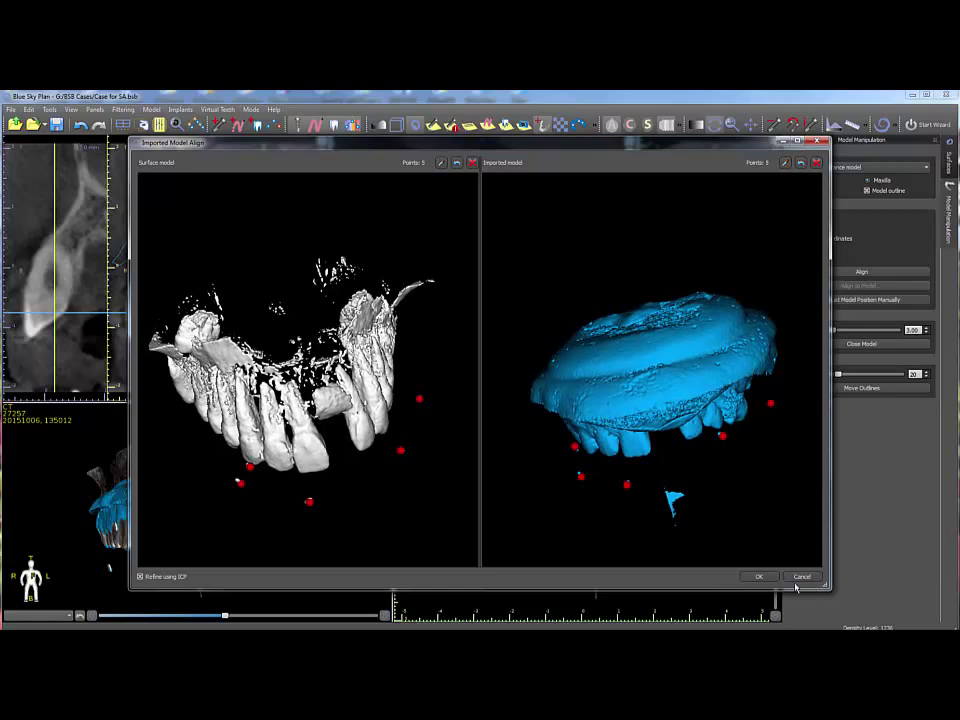
{"action": "left_click", "coordinate": [766, 578]}
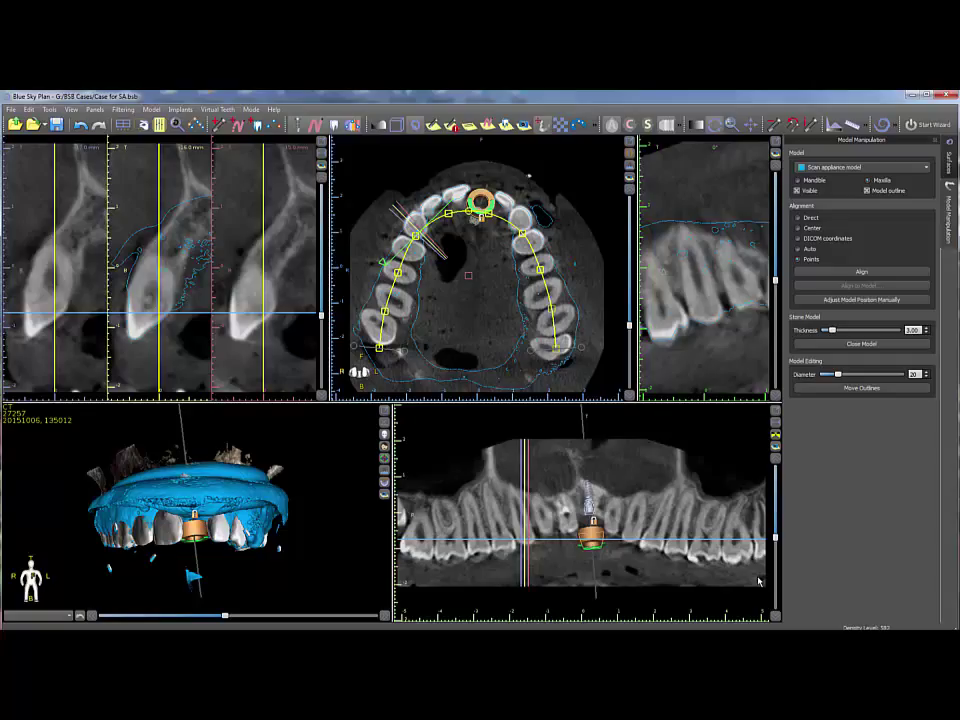
Enter manual position adjustment and rotate the blue appliance slightly counter-clockwise
{"action": "left_click", "coordinate": [855, 300]}
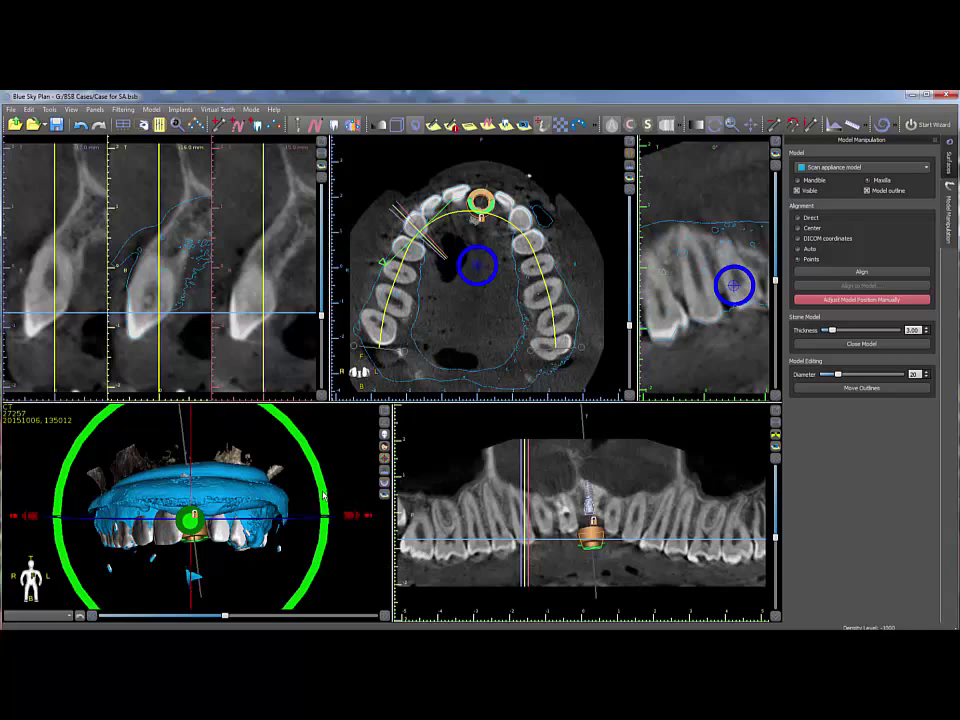
{"action": "left_click_drag", "start_coordinate": [326, 487], "coordinate": [326, 492]}
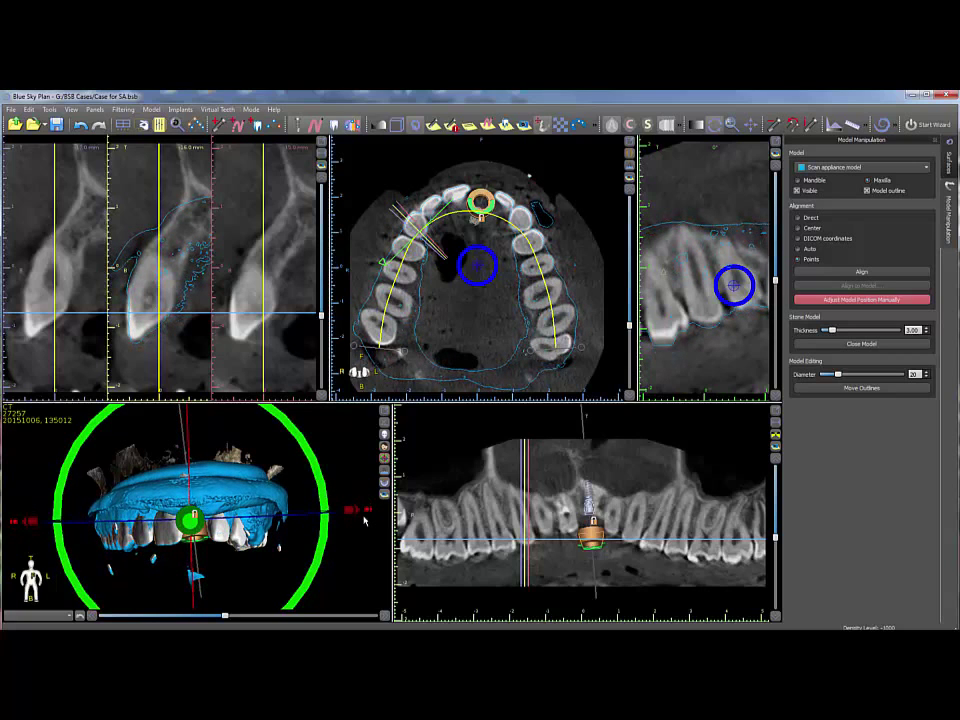